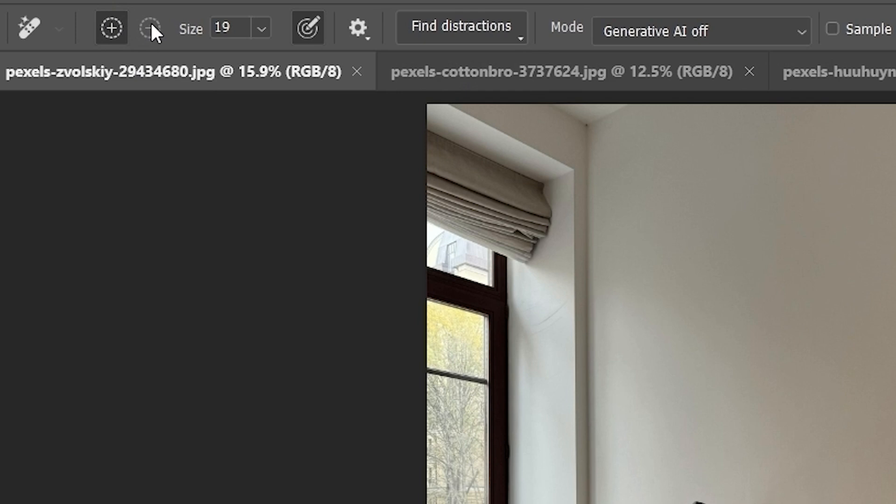
Step: Set the Remove tool's brush size to 160
click(262, 30)
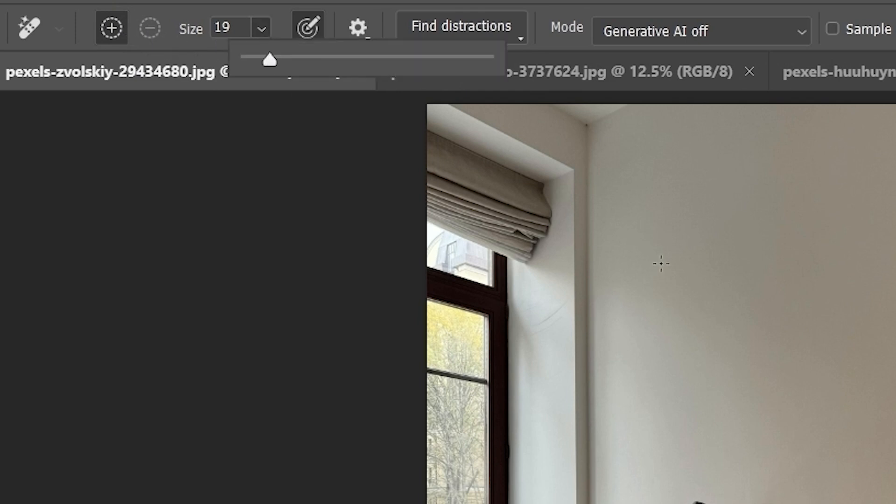
drag(281, 55, 301, 60)
drag(365, 62, 369, 61)
click(400, 57)
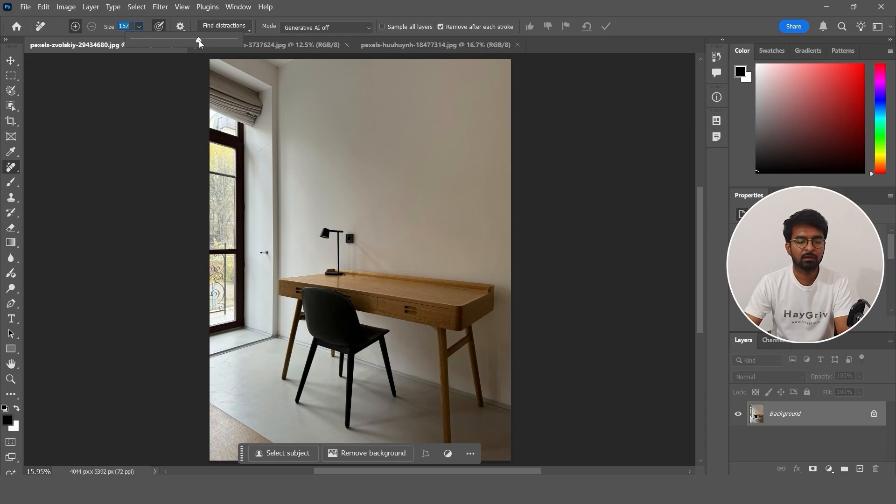
drag(199, 41, 200, 40)
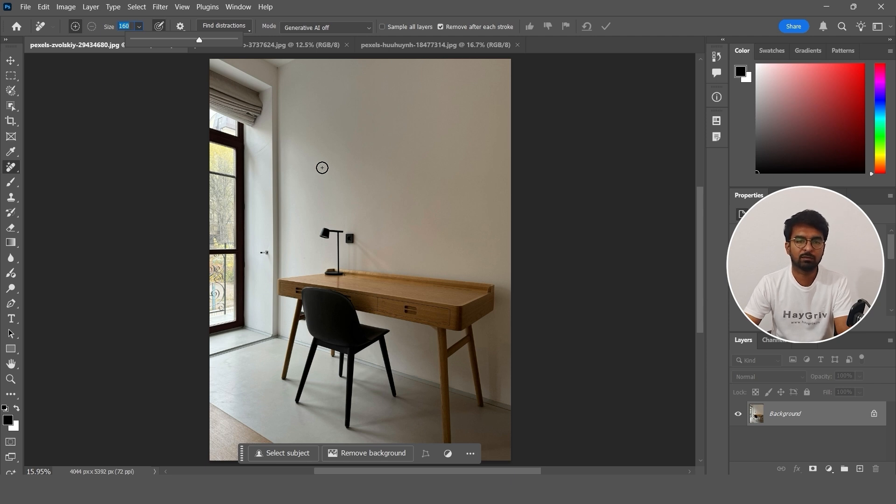
click(141, 81)
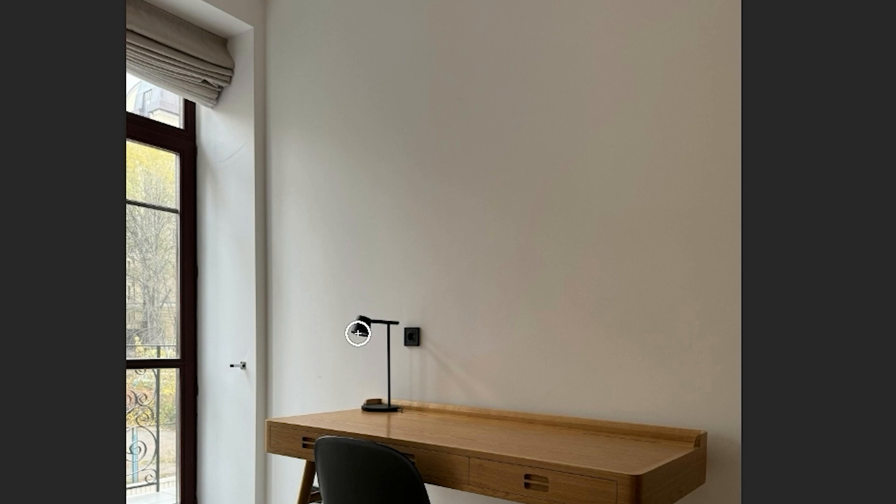
Step: Try removing the desk lamp by painting over it, undo the removal, and paint over the whole lamp again
mouse_move(362, 326)
mouse_down()
mouse_move(361, 345)
mouse_move(361, 327)
mouse_move(374, 317)
mouse_move(392, 320)
mouse_move(390, 404)
mouse_up()
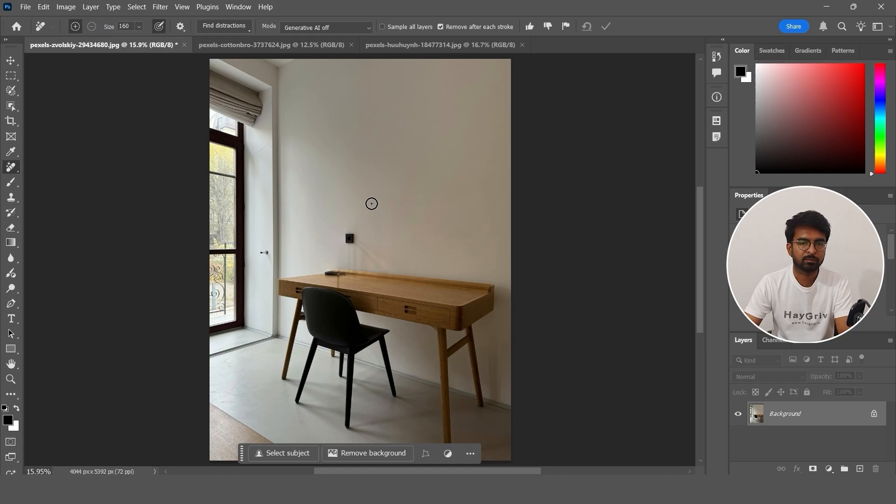
key(ctrl+z)
mouse_move(324, 235)
mouse_down()
mouse_move(332, 226)
mouse_move(341, 271)
mouse_up()
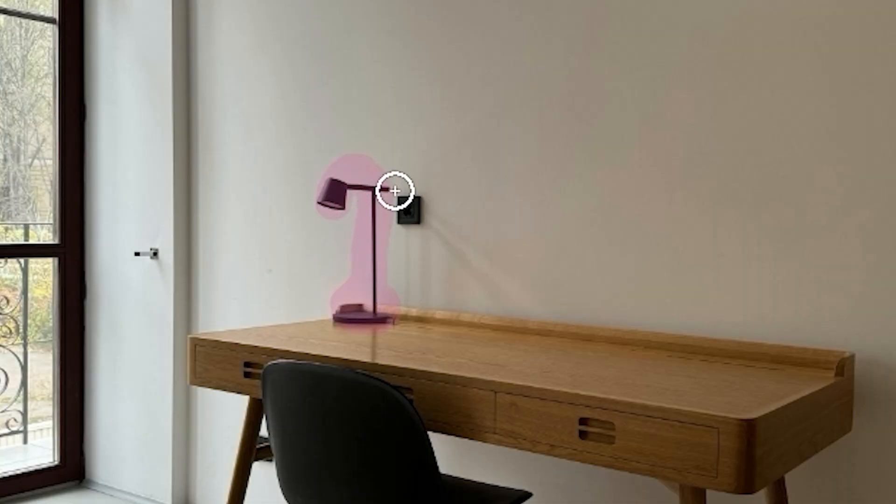
drag(390, 192, 395, 191)
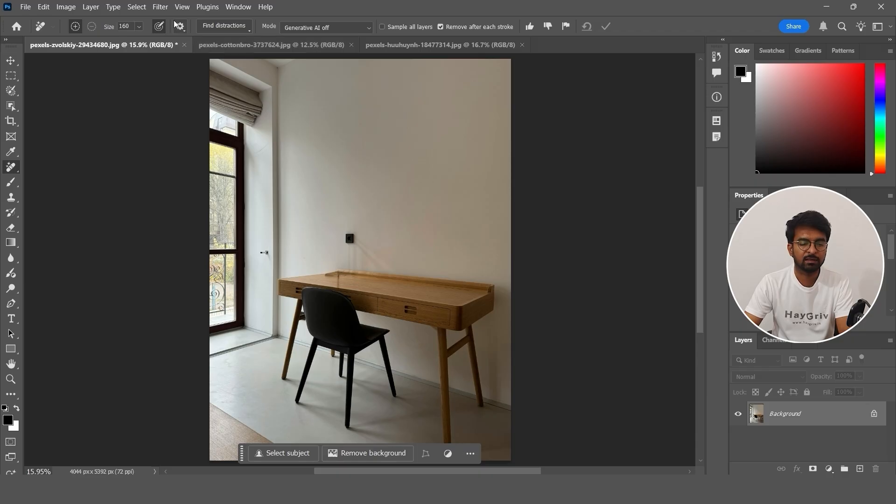
Step: Keep Magenta as the brush overlay color and set the overlay opacity to 100%
click(183, 26)
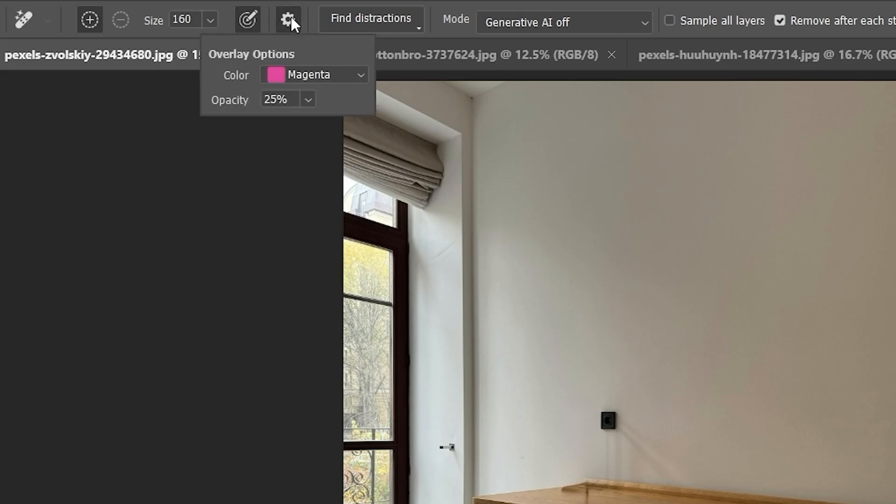
click(276, 79)
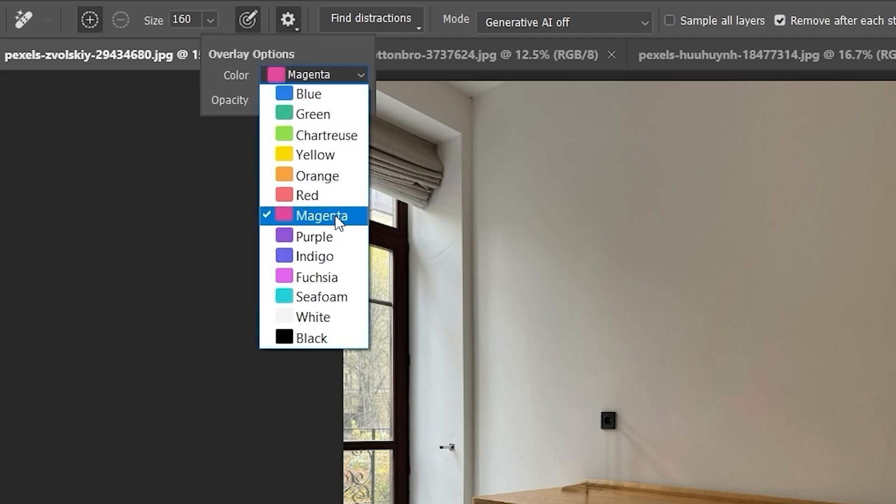
click(321, 217)
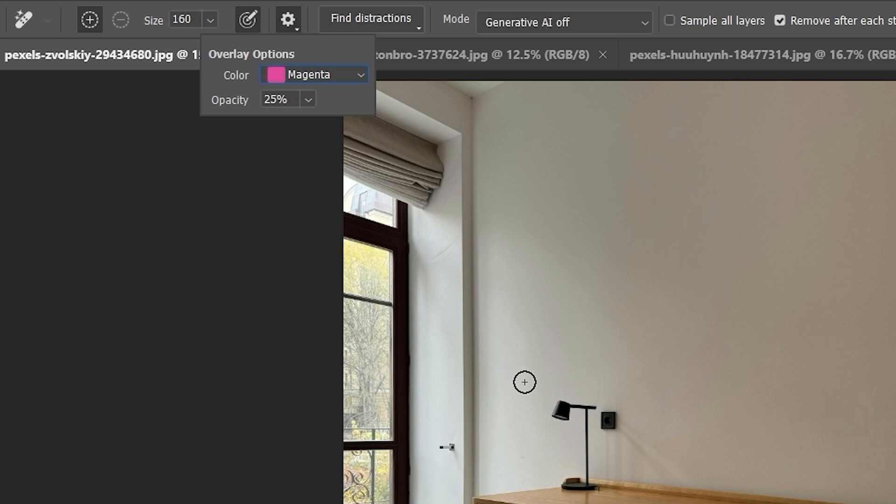
key(Tab)
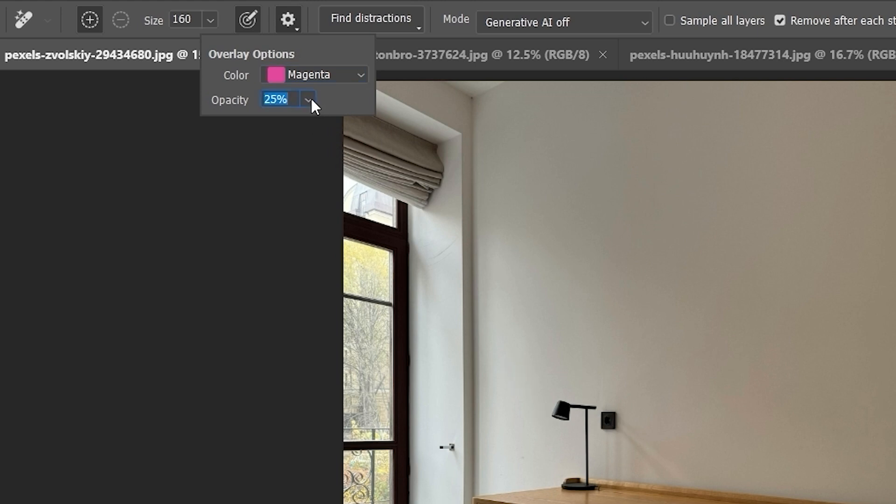
click(277, 156)
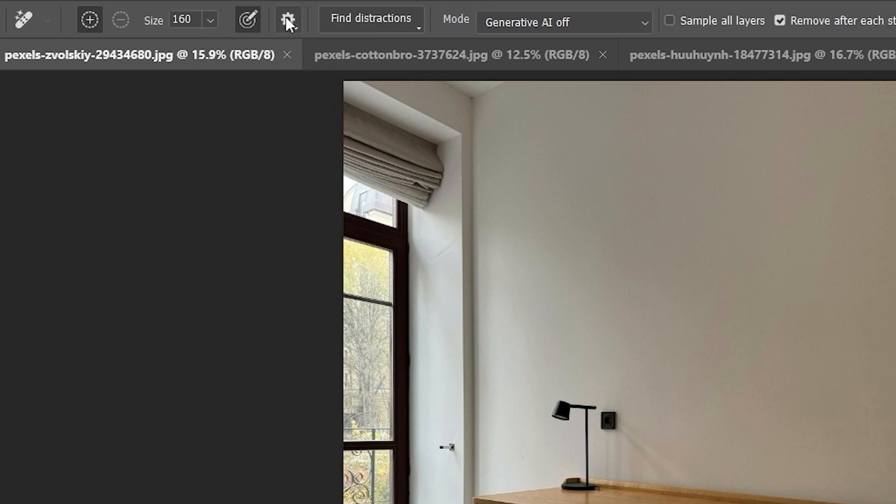
click(283, 28)
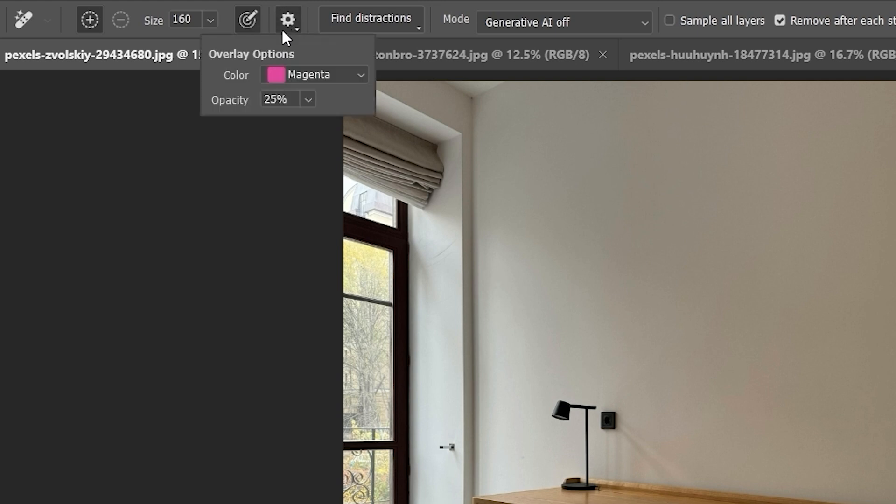
click(308, 99)
drag(304, 122, 356, 120)
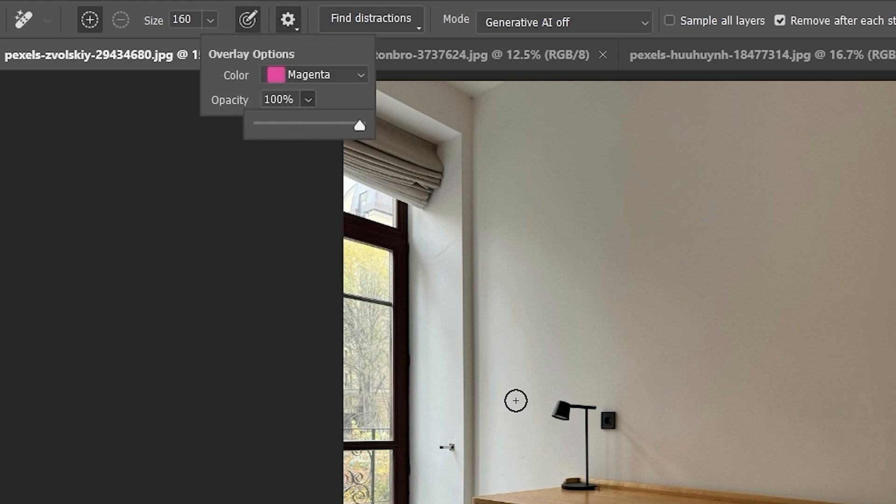
Step: Paint over the desk lamp with the opaque overlay to remove it, and undo the removal
click(553, 403)
mouse_move(555, 406)
mouse_down()
mouse_move(584, 394)
mouse_move(587, 419)
mouse_move(573, 405)
mouse_move(589, 418)
mouse_move(592, 471)
mouse_move(569, 481)
mouse_move(589, 487)
mouse_up()
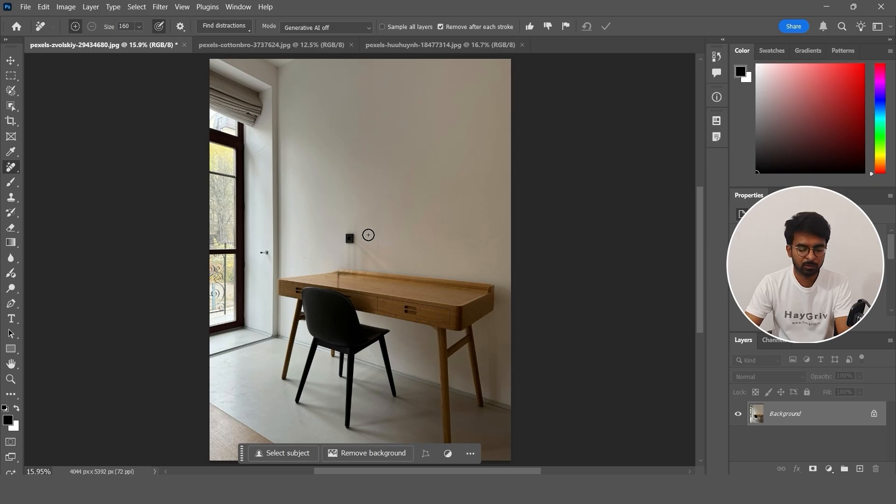
key(ctrl+z)
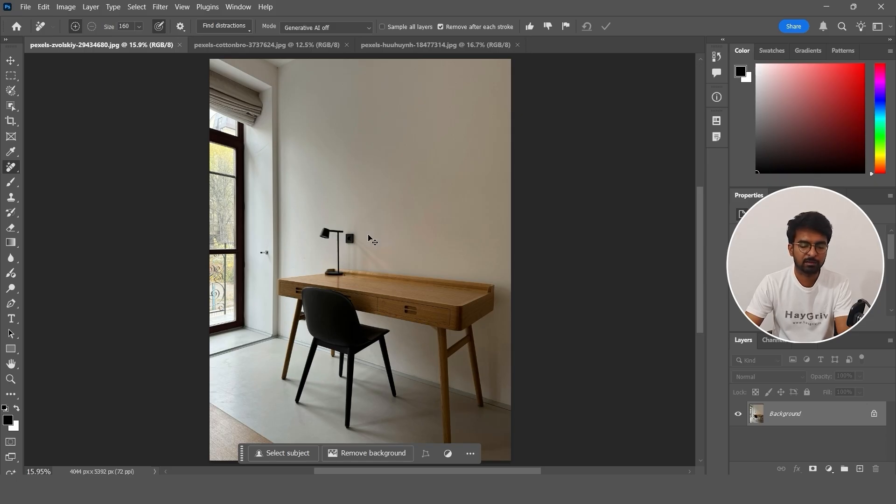
Step: Lower the brush overlay's opacity to a translucent level and keep the Remove tool's mode at Generative AI off
click(182, 27)
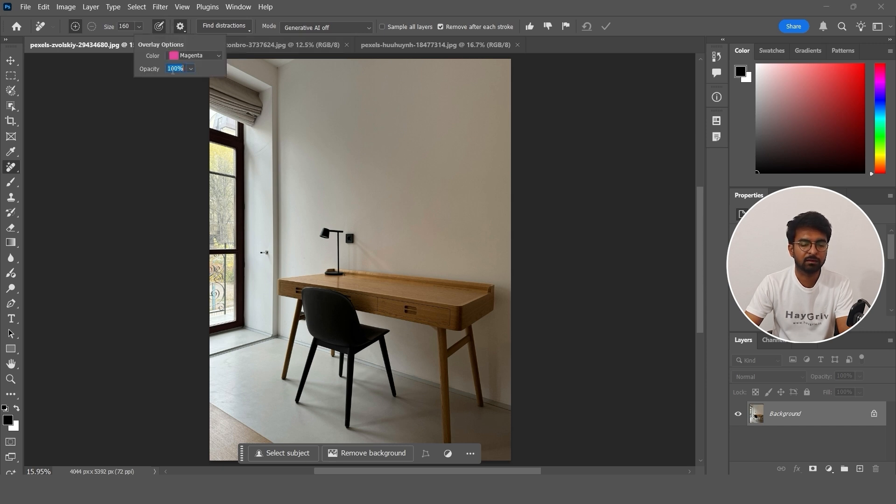
key(Return)
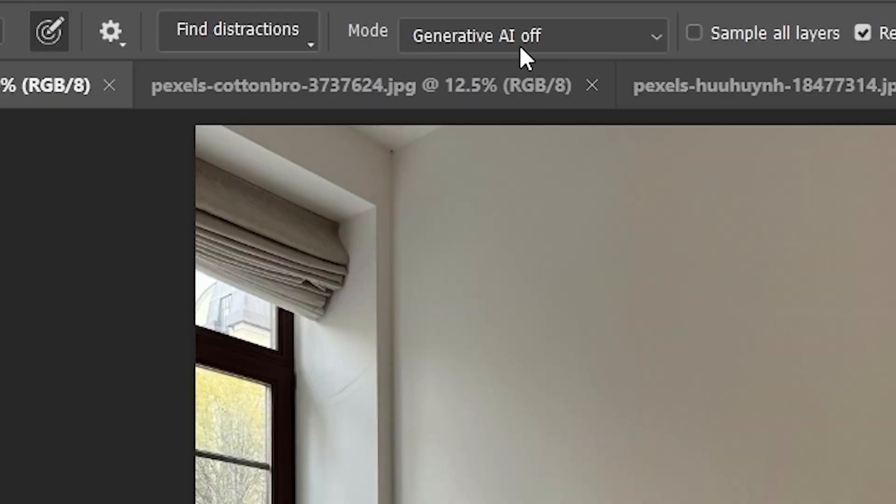
click(539, 37)
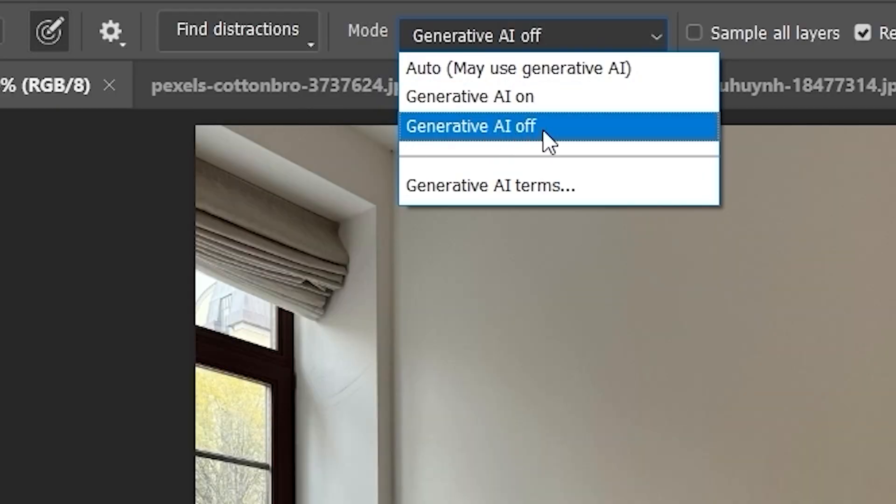
click(544, 132)
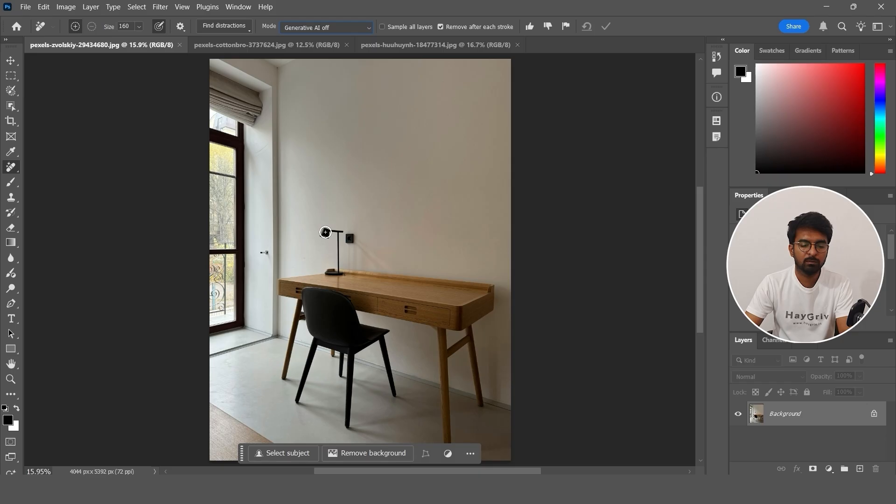
Step: Try removing the desk lamp together with the wall socket without generative AI, and undo the removal
mouse_move(326, 231)
mouse_down()
mouse_move(351, 234)
mouse_move(329, 270)
mouse_up()
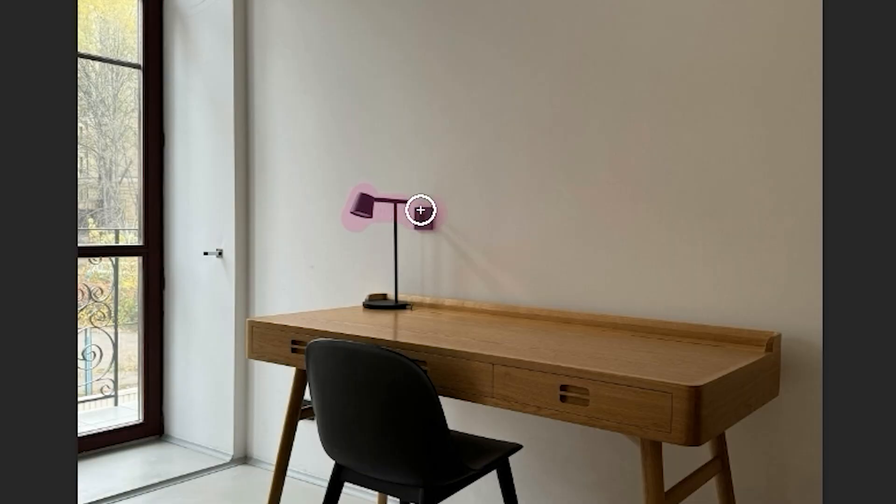
mouse_move(375, 298)
mouse_down()
mouse_move(409, 309)
mouse_move(408, 301)
mouse_move(380, 298)
mouse_up()
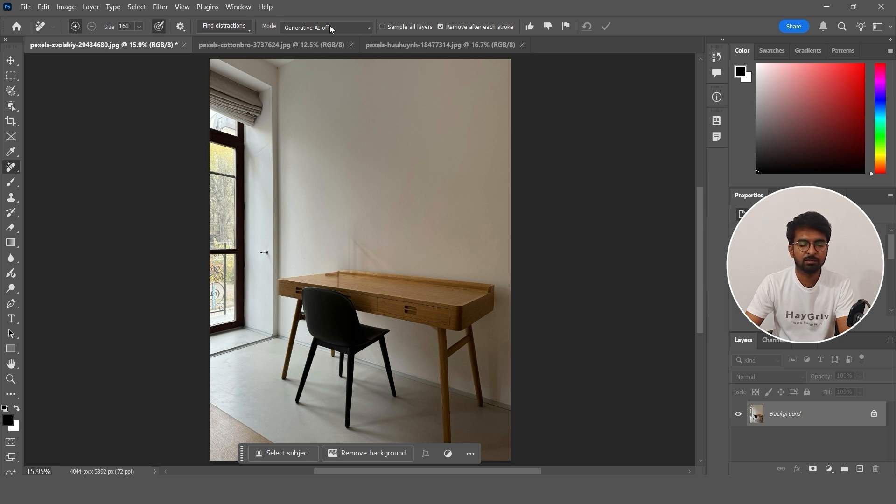
key(ctrl+z)
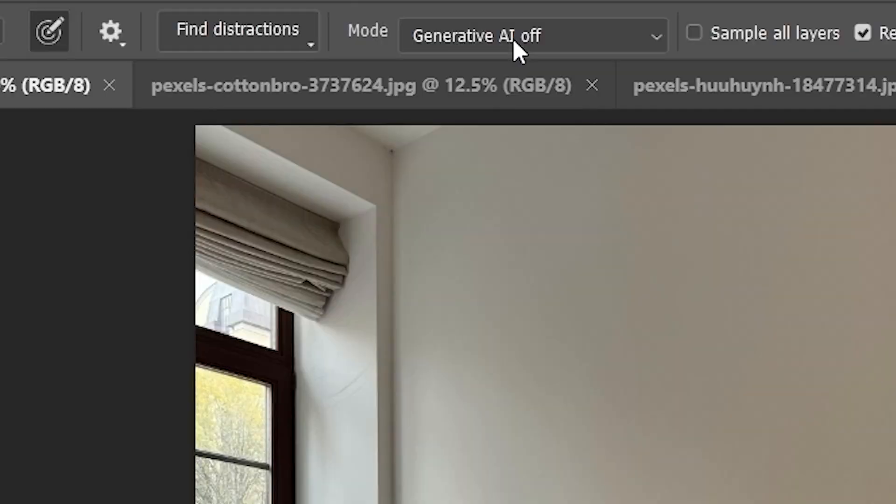
Step: Switch the Remove tool's mode to Auto (May use generative AI) and try to remove the desk lamp
click(321, 29)
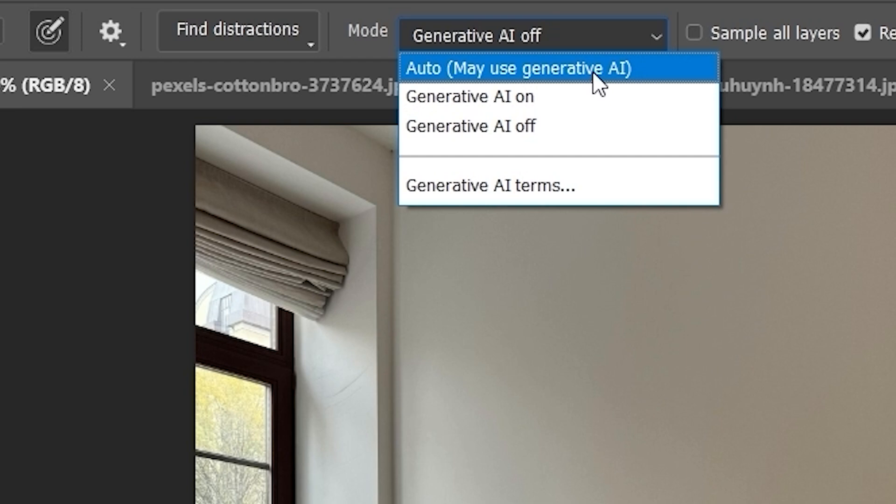
click(606, 75)
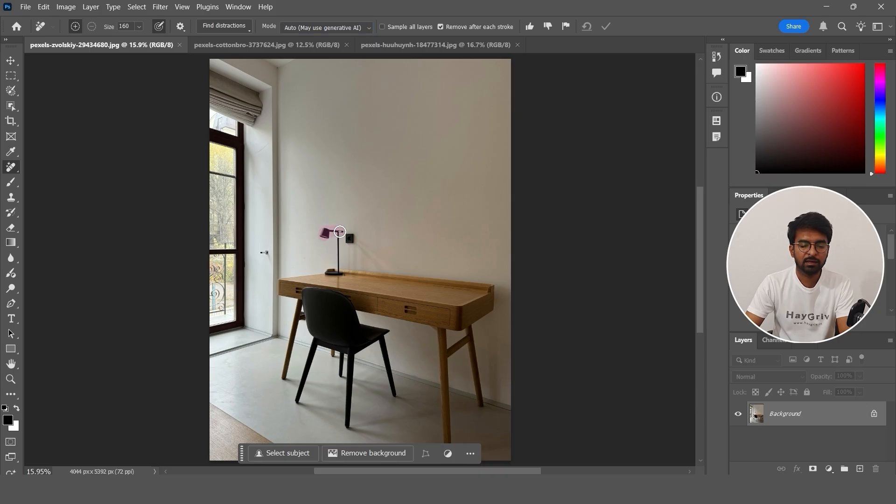
drag(340, 231, 332, 273)
mouse_move(525, 411)
mouse_down()
mouse_move(545, 415)
mouse_move(536, 357)
mouse_move(548, 320)
mouse_up()
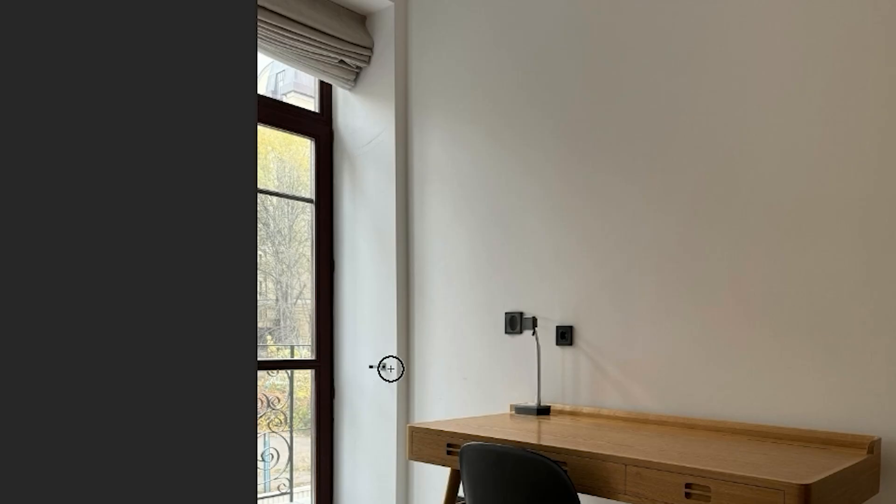
key(ctrl+plus)
key(ctrl+plus)
key(ctrl+plus)
key(ctrl+plus)
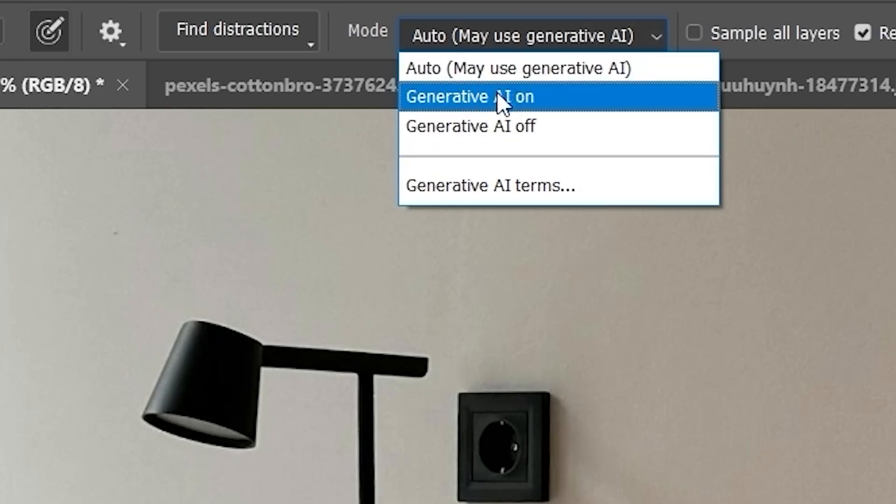
Step: Switch the mode to Generative AI on and paint over the black chair to try removing it
click(571, 96)
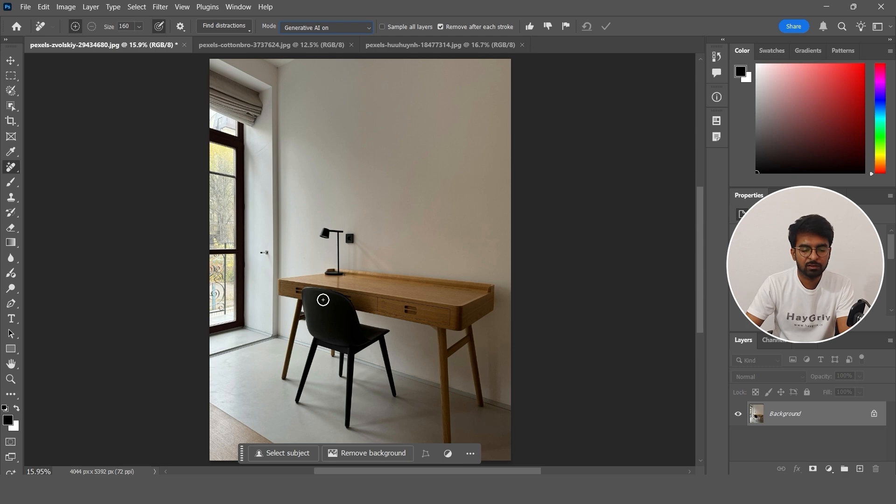
mouse_move(320, 297)
mouse_down()
mouse_move(303, 297)
mouse_move(334, 297)
mouse_move(320, 297)
mouse_move(311, 316)
mouse_up()
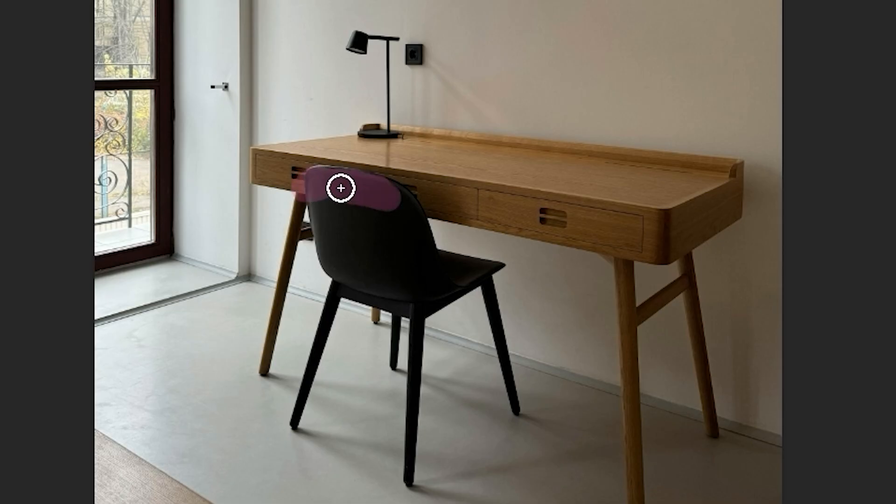
mouse_move(320, 231)
mouse_down()
mouse_move(339, 280)
mouse_move(293, 431)
mouse_move(348, 306)
mouse_move(372, 291)
mouse_move(397, 318)
mouse_move(420, 293)
mouse_move(411, 436)
mouse_move(419, 331)
mouse_move(487, 291)
mouse_move(526, 416)
mouse_move(486, 254)
mouse_move(417, 287)
mouse_move(408, 233)
mouse_move(374, 188)
mouse_move(411, 203)
mouse_move(432, 250)
mouse_move(480, 275)
mouse_move(388, 259)
mouse_move(357, 221)
mouse_move(338, 234)
mouse_move(386, 224)
mouse_move(340, 205)
mouse_move(405, 240)
mouse_move(410, 273)
mouse_move(354, 276)
mouse_move(367, 175)
mouse_move(324, 193)
mouse_move(376, 230)
mouse_up()
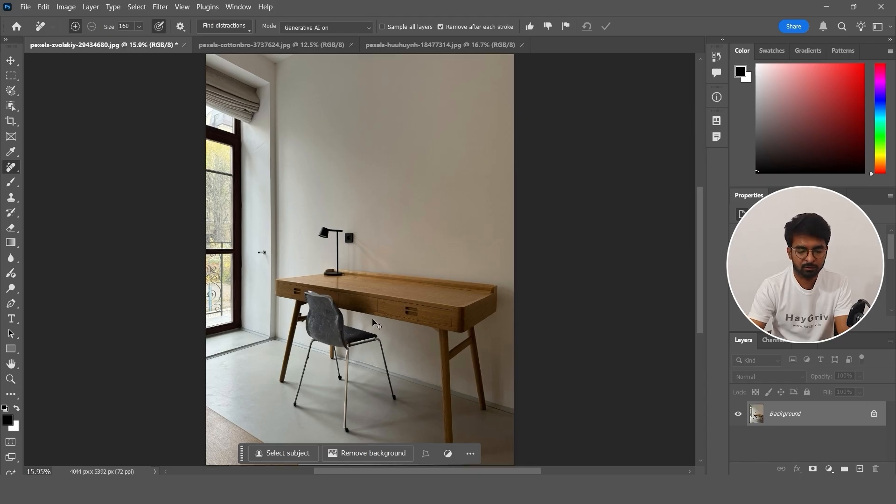
Step: Inspect the processed chair area up close, return to the full image, and undo the chair removal
key(ctrl+plus)
key(ctrl+plus)
key(ctrl+plus)
key(ctrl+plus)
drag(372, 317, 368, 209)
drag(324, 282, 342, 142)
key(ctrl+0)
key(ctrl+z)
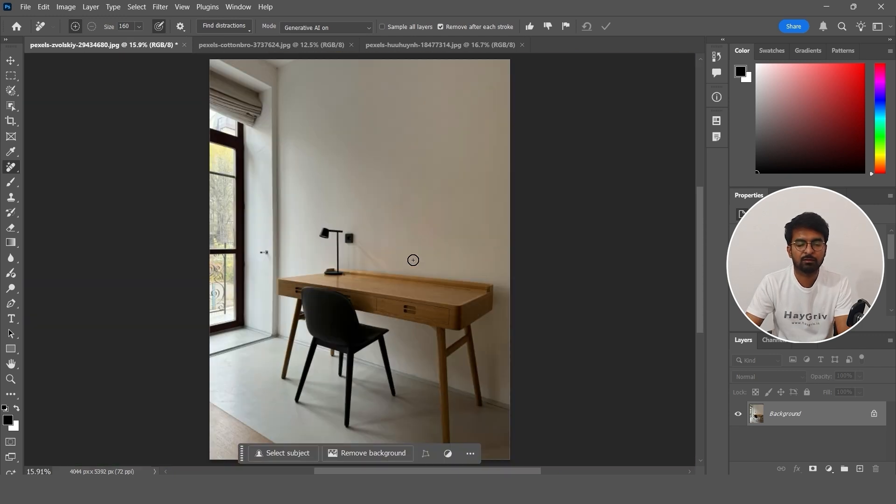
Step: Set the Remove tool's mode back to Generative AI off
click(336, 28)
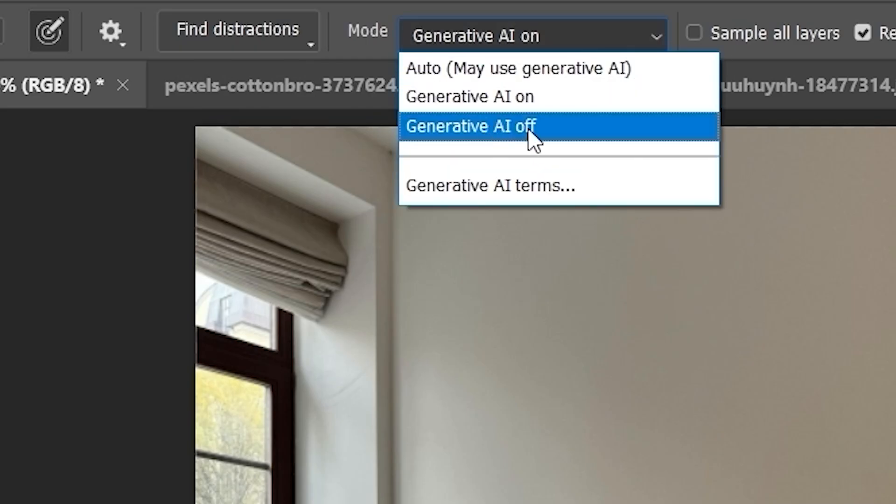
click(528, 132)
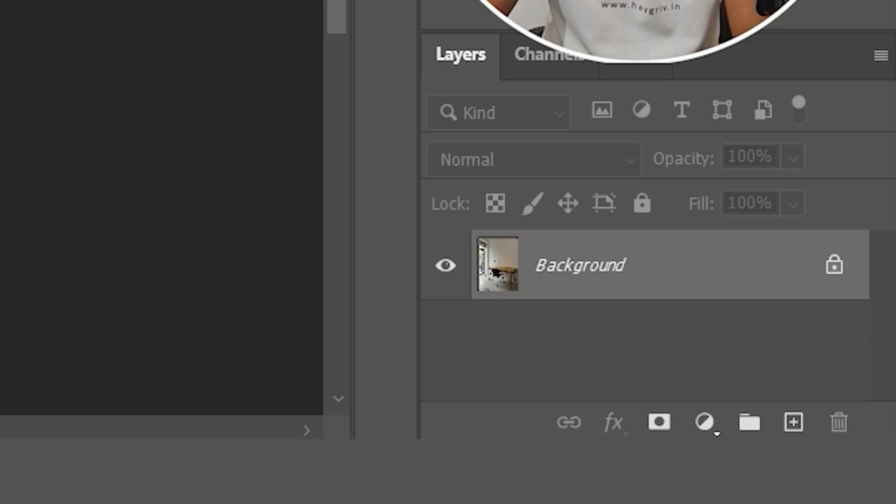
Step: Add a new empty layer above the Background and try to remove the desk lamp on it
click(860, 468)
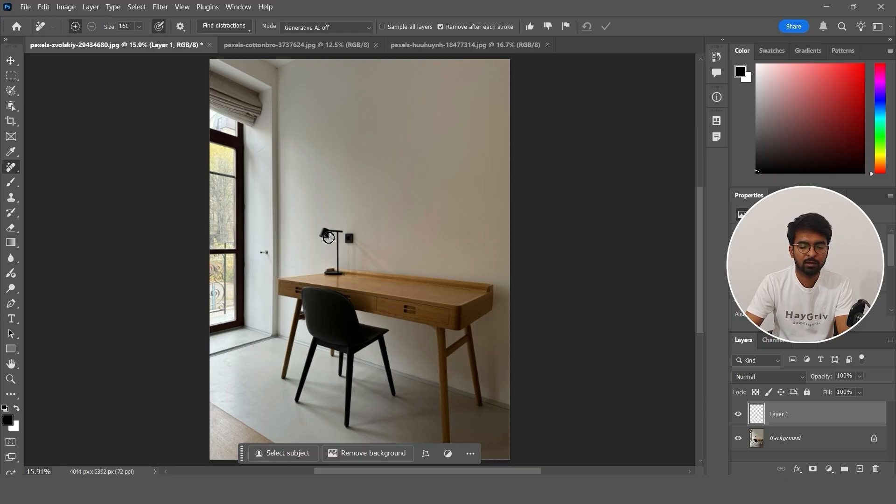
mouse_move(326, 230)
mouse_down()
mouse_move(295, 215)
mouse_move(308, 255)
mouse_move(298, 280)
mouse_move(295, 233)
mouse_move(256, 221)
mouse_move(276, 209)
mouse_move(299, 215)
mouse_up()
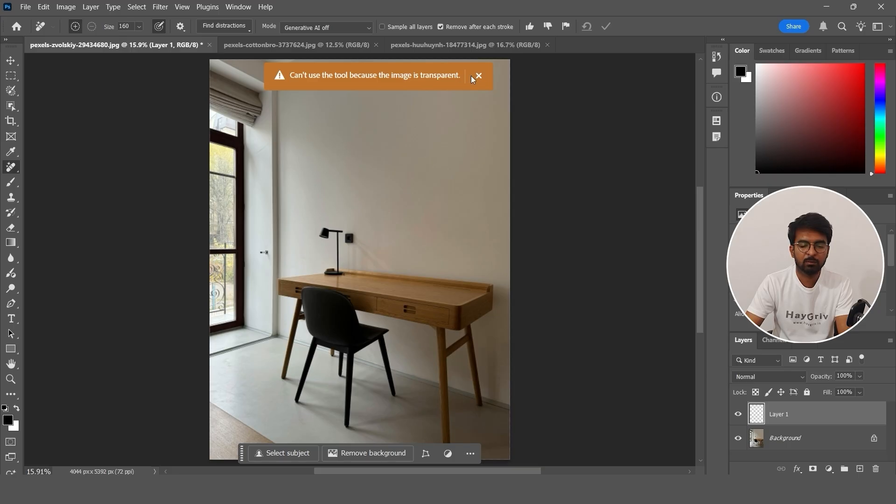
Step: Enable Sample all layers for the Remove tool and paint over the desk lamp to remove it on Layer 1
click(474, 75)
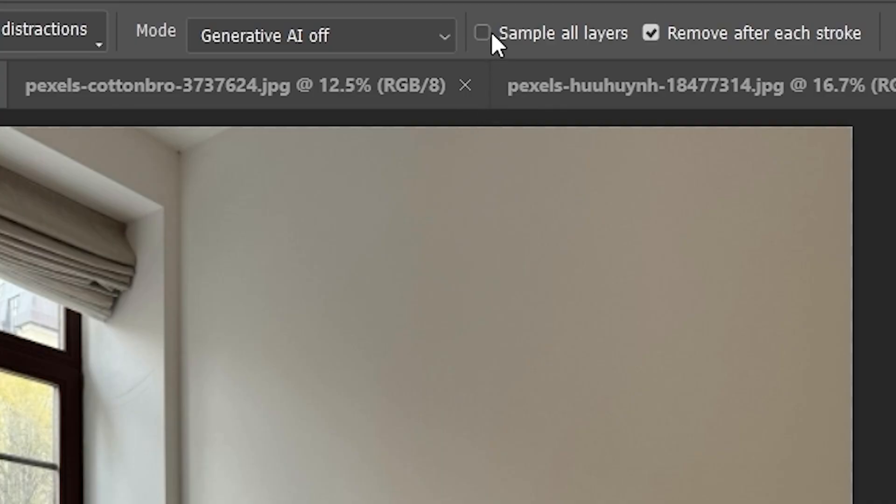
click(491, 32)
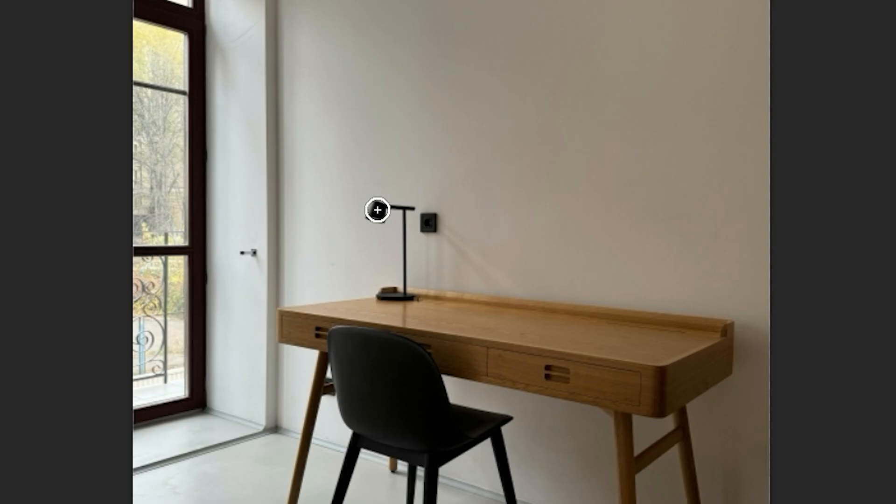
mouse_move(324, 231)
mouse_down()
mouse_move(340, 231)
mouse_move(338, 268)
mouse_up()
mouse_move(406, 288)
mouse_down()
mouse_move(392, 290)
mouse_move(414, 294)
mouse_move(401, 258)
mouse_up()
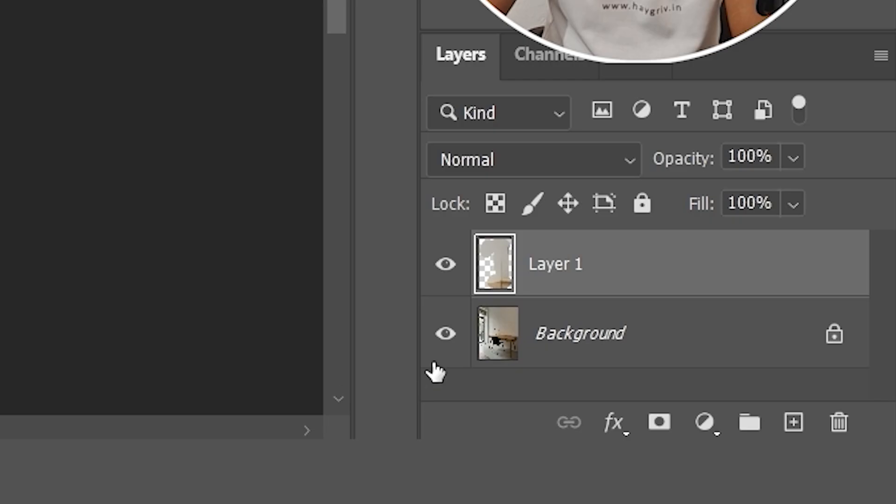
Step: Toggle the visibility of the Background and Layer 1 to check the lamp removal and compare before and after
click(445, 334)
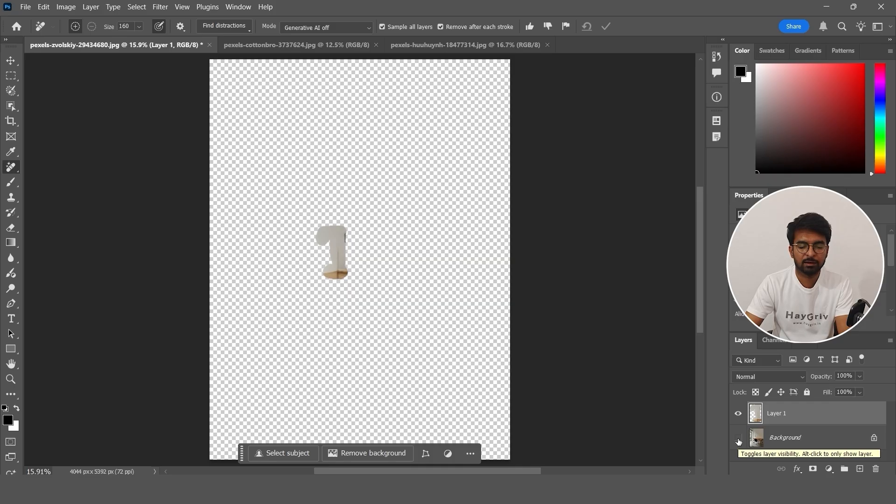
click(738, 438)
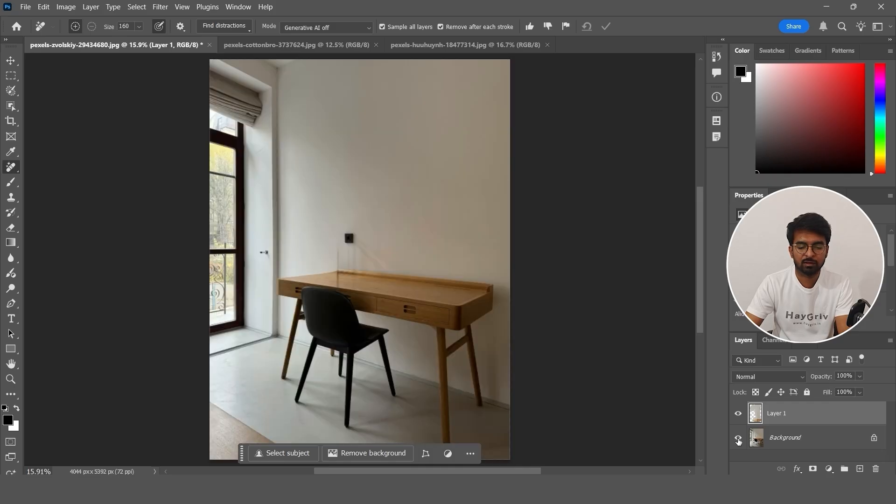
click(737, 414)
click(737, 414)
click(737, 414)
click(738, 414)
click(738, 415)
click(737, 414)
click(738, 414)
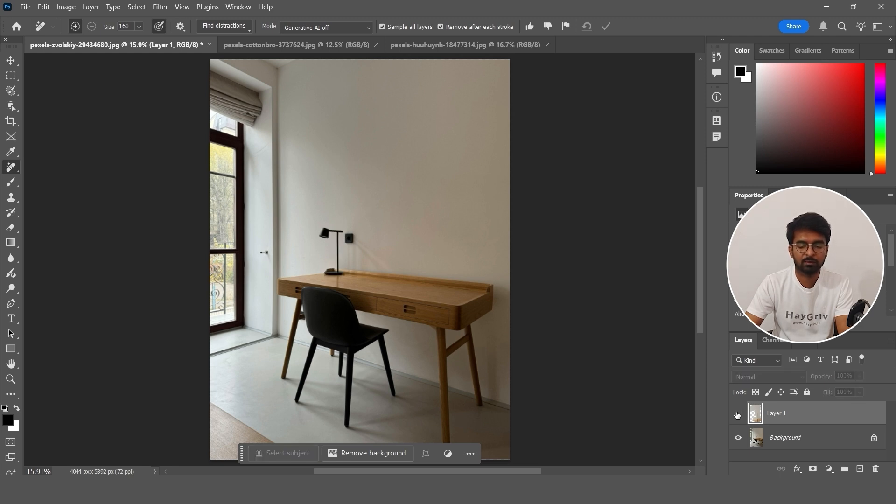
Step: Delete the layer holding the lamp removal and start over with a new empty layer above the Background
key(Delete)
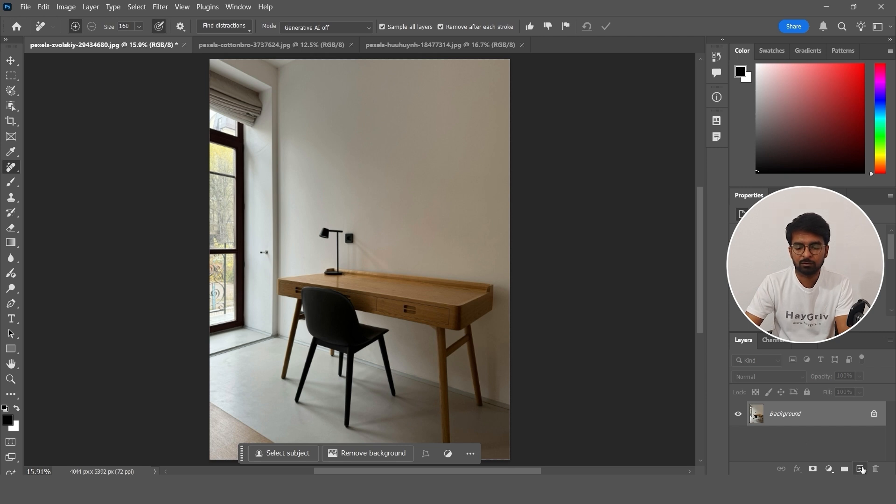
key(ctrl+z)
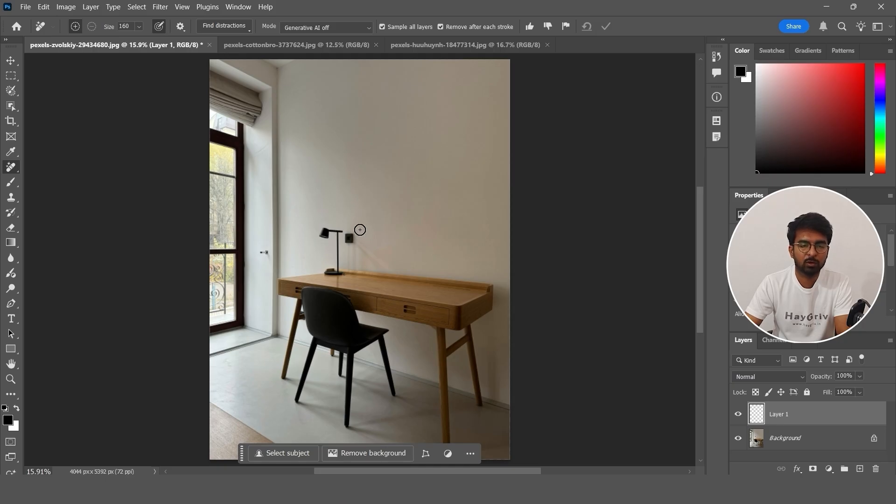
Step: Turn off Remove after each stroke, paint over the lamp, wall socket, exposed drawer handle and window-side handle, and apply the removal
click(440, 27)
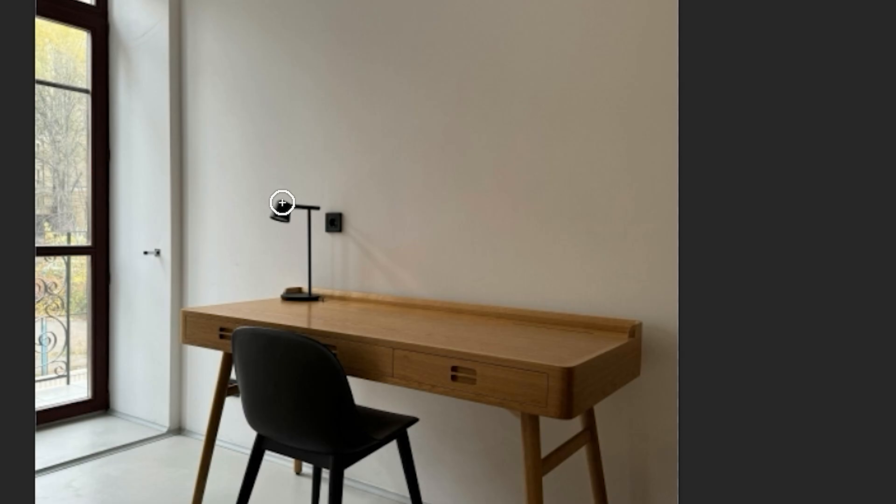
mouse_move(326, 230)
mouse_down()
mouse_move(344, 242)
mouse_move(314, 246)
mouse_move(294, 296)
mouse_move(314, 296)
mouse_move(324, 217)
mouse_move(356, 216)
mouse_up()
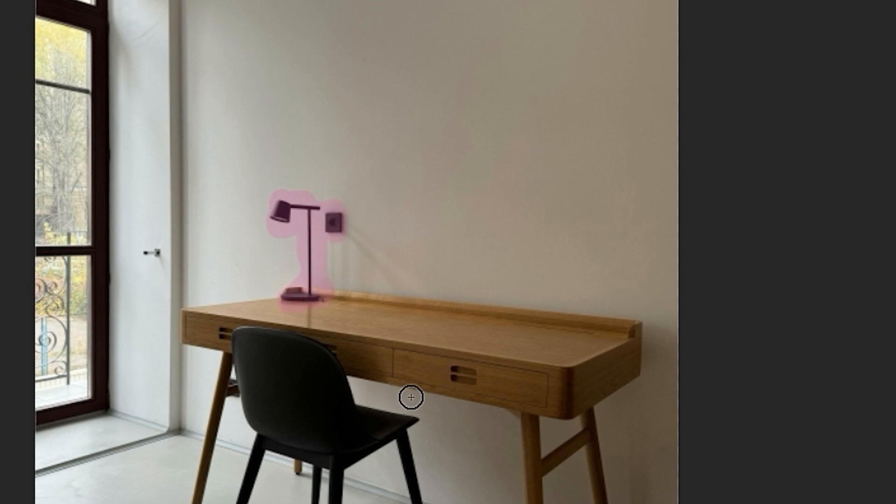
mouse_move(445, 379)
mouse_down()
mouse_move(462, 373)
mouse_move(481, 384)
mouse_move(453, 374)
mouse_up()
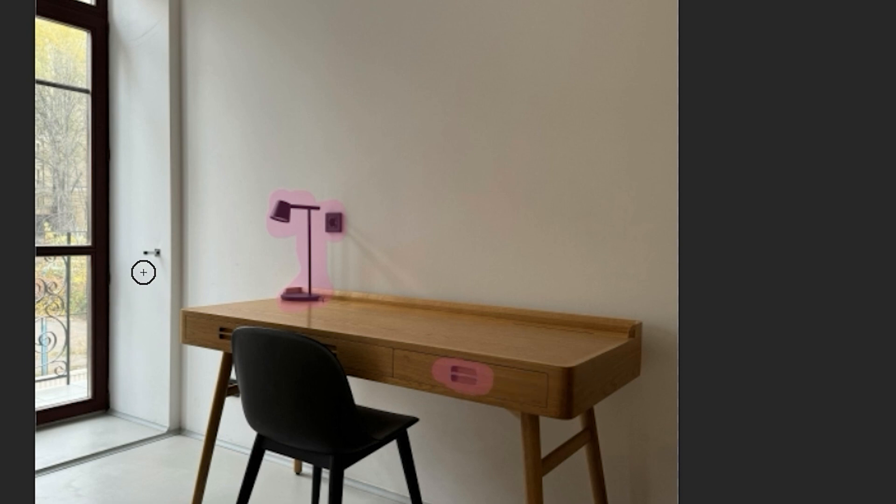
drag(153, 245, 152, 251)
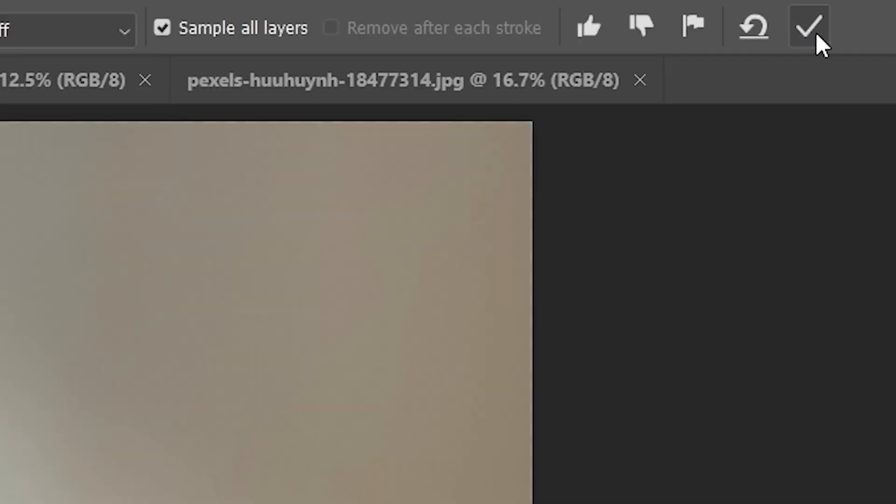
click(814, 25)
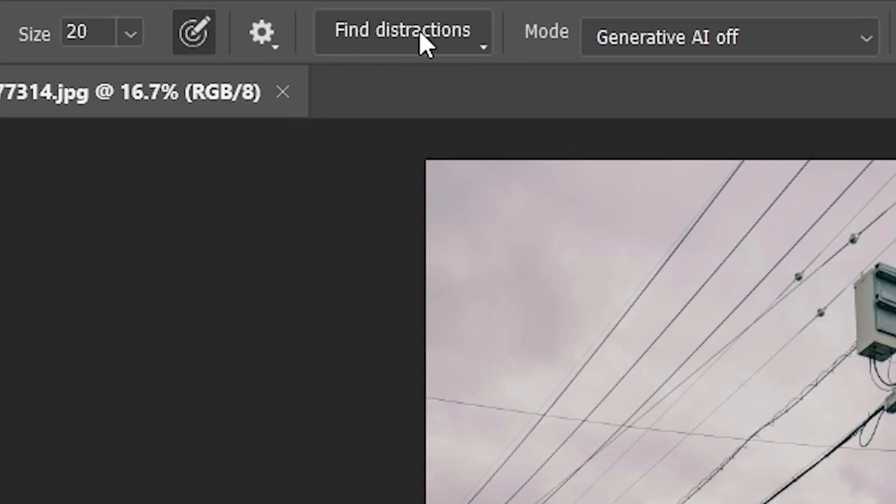
Step: Run the Wires and cables removal from Find distractions on the power-line photo pexels-huuhuynh-18477314.jpg
click(420, 35)
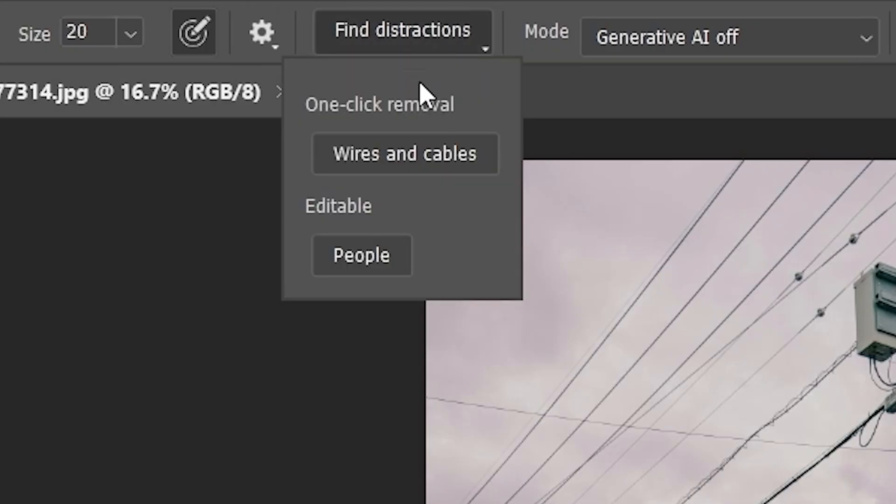
click(450, 164)
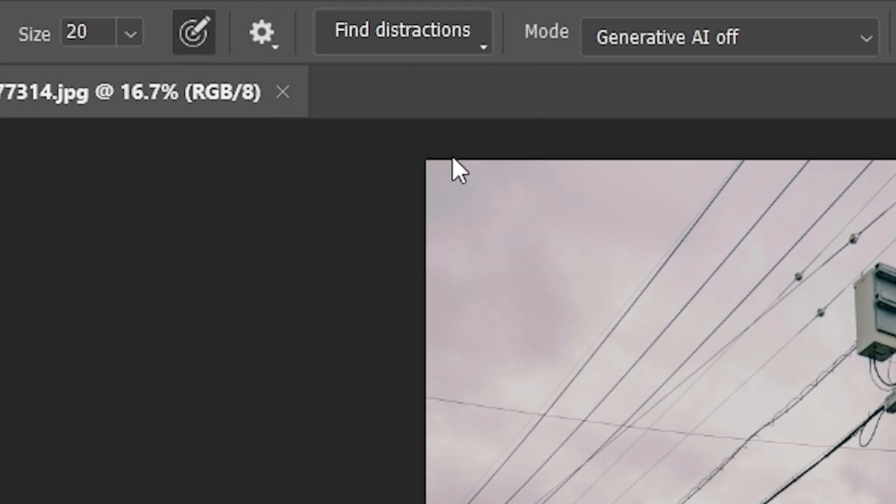